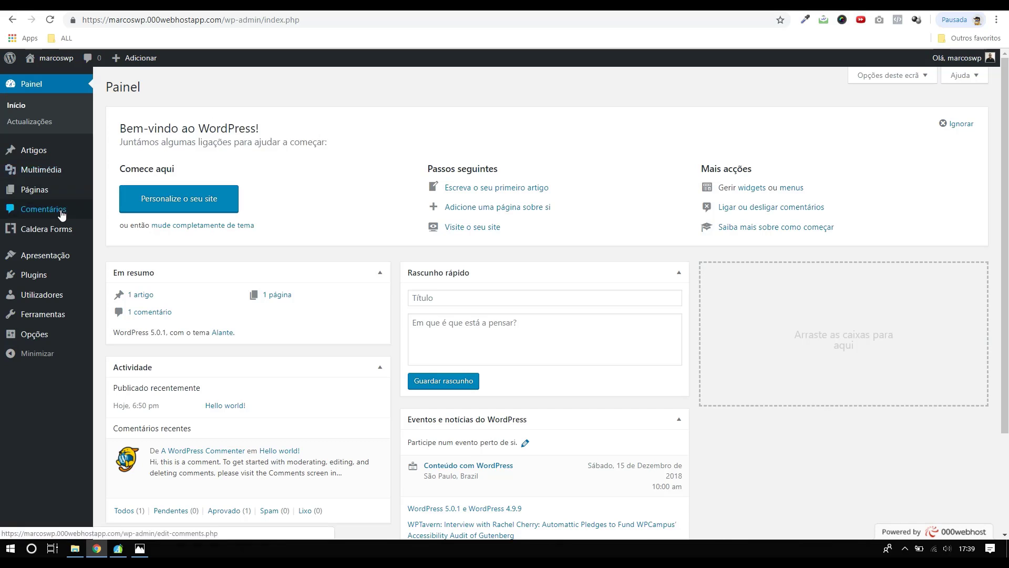
Open the site identity settings in the theme customizer and start choosing a logo file to upload.
mouse_move(51, 261)
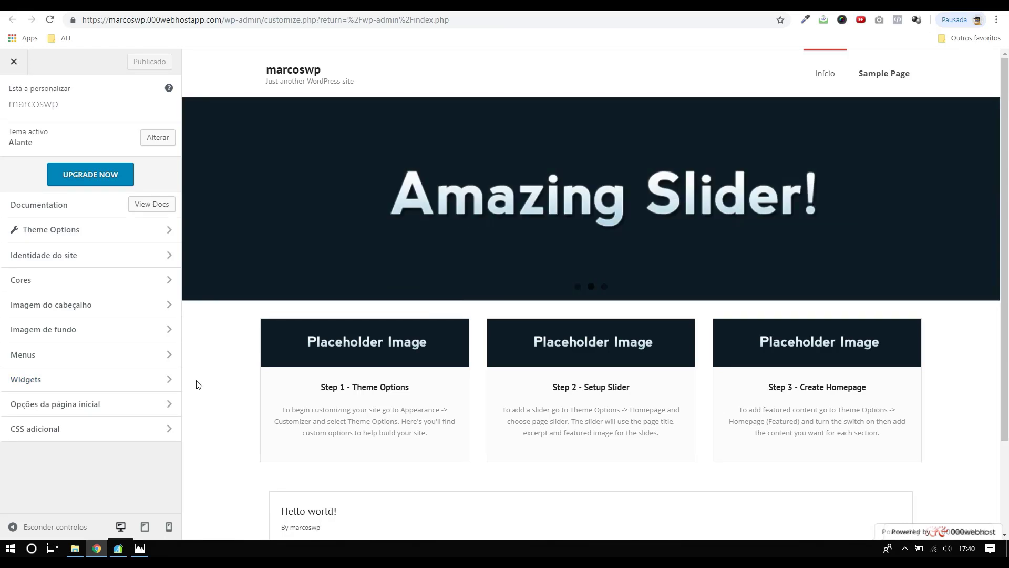
click(110, 257)
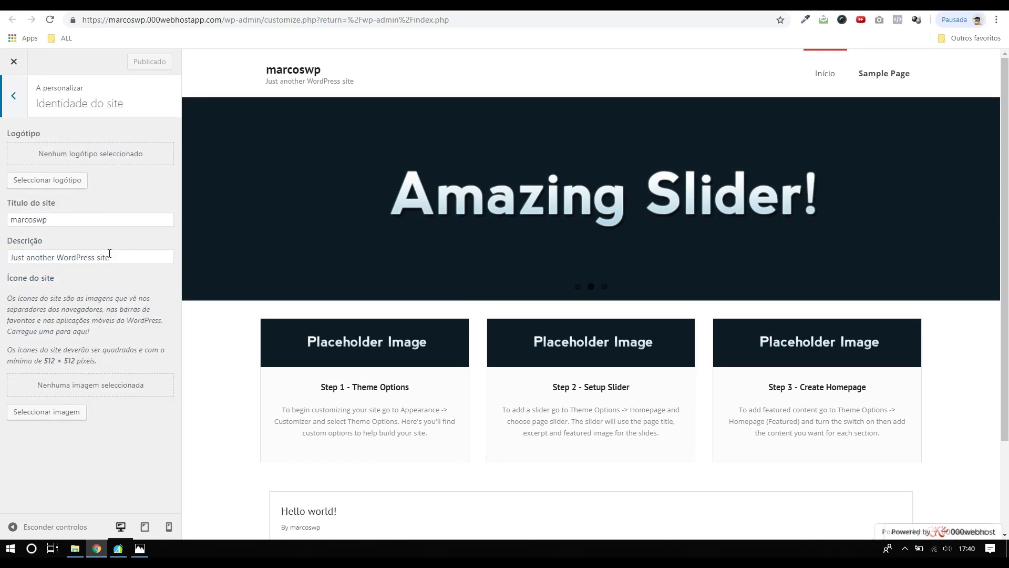
click(65, 185)
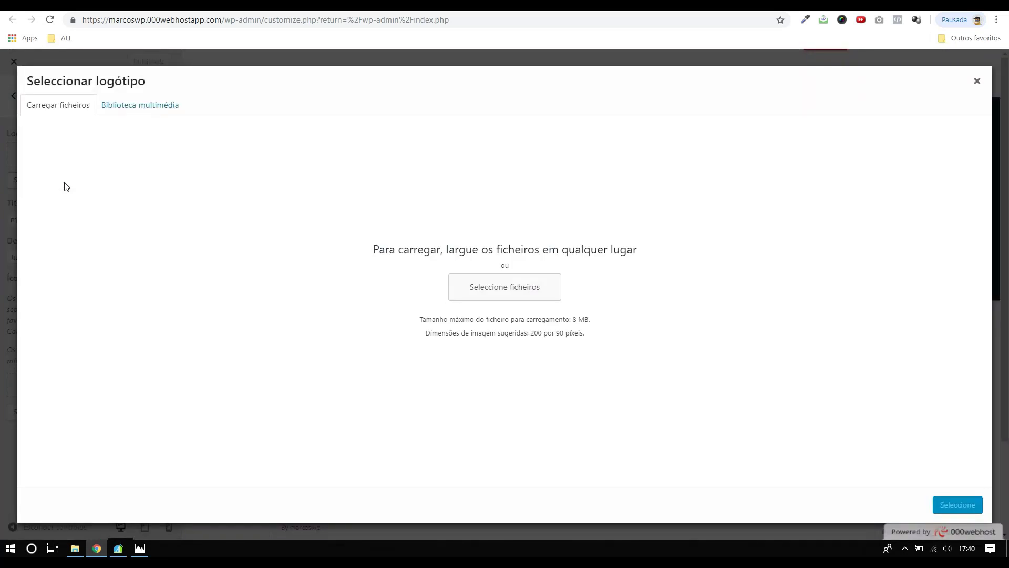
click(518, 288)
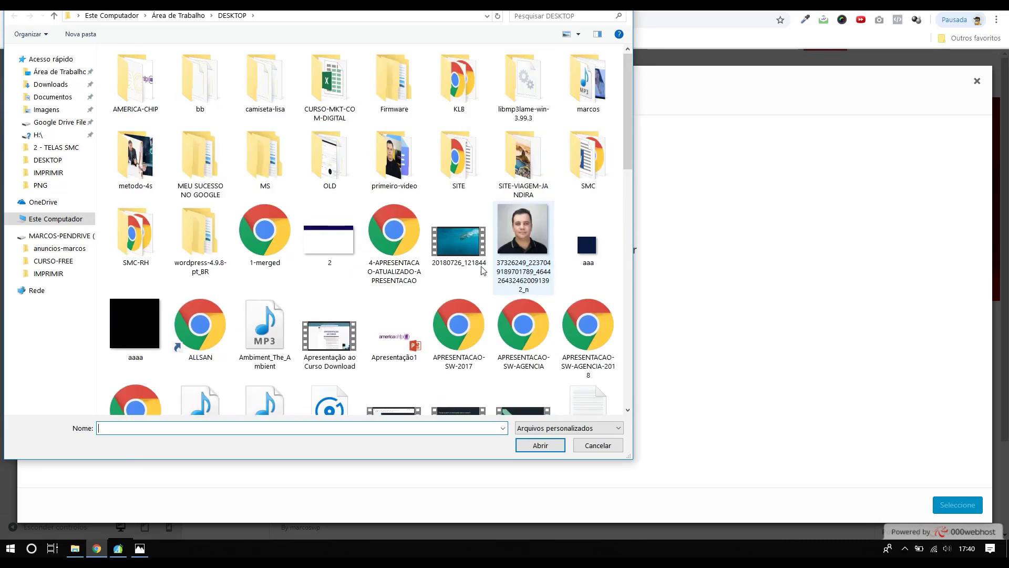
Upload the "SEU LOGO VAI AQUI" image named logo from the img folder inside WEBSITE-CURSO on the desktop (Área de Trabalho).
click(73, 77)
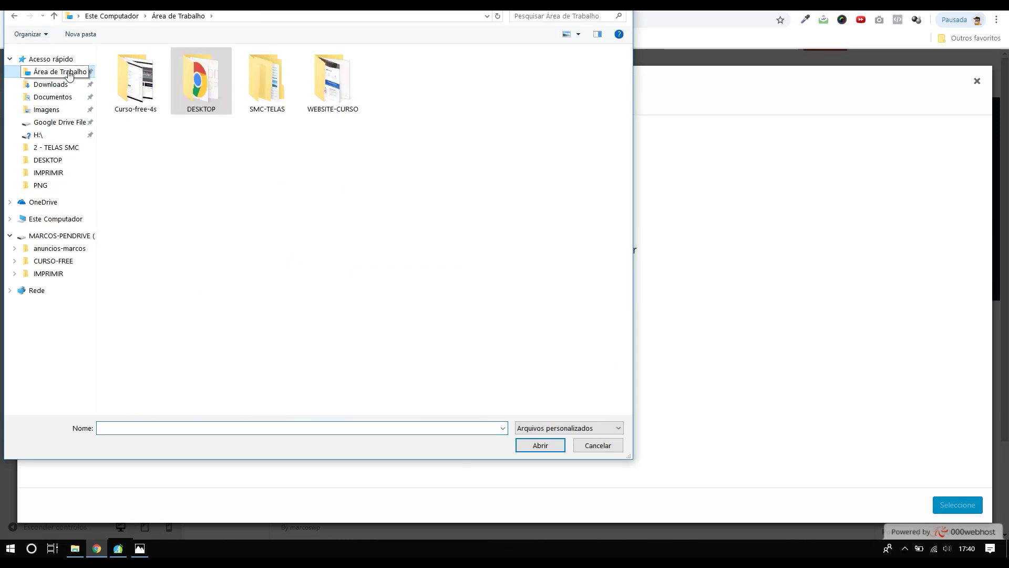
click(334, 90)
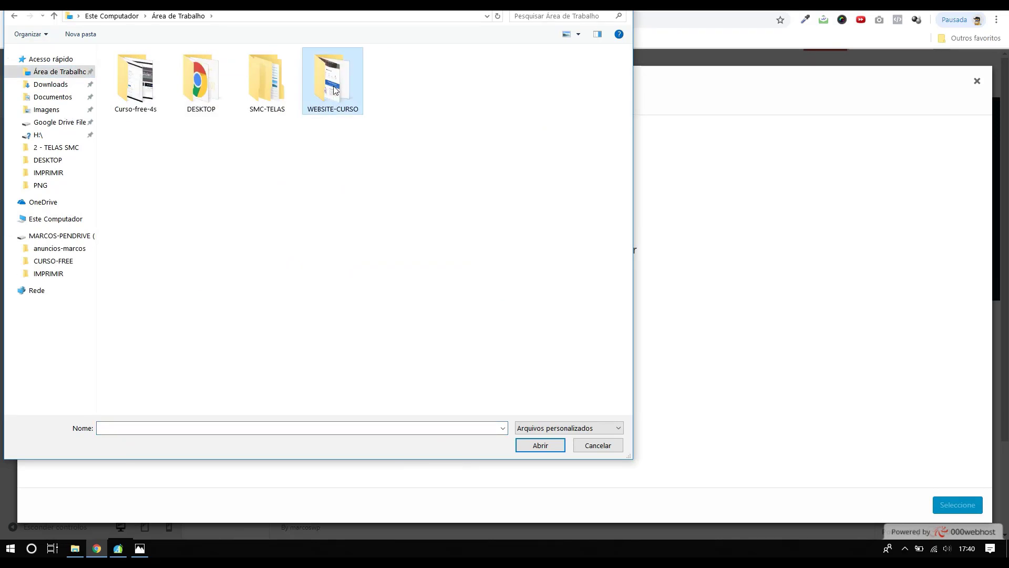
double_click(335, 90)
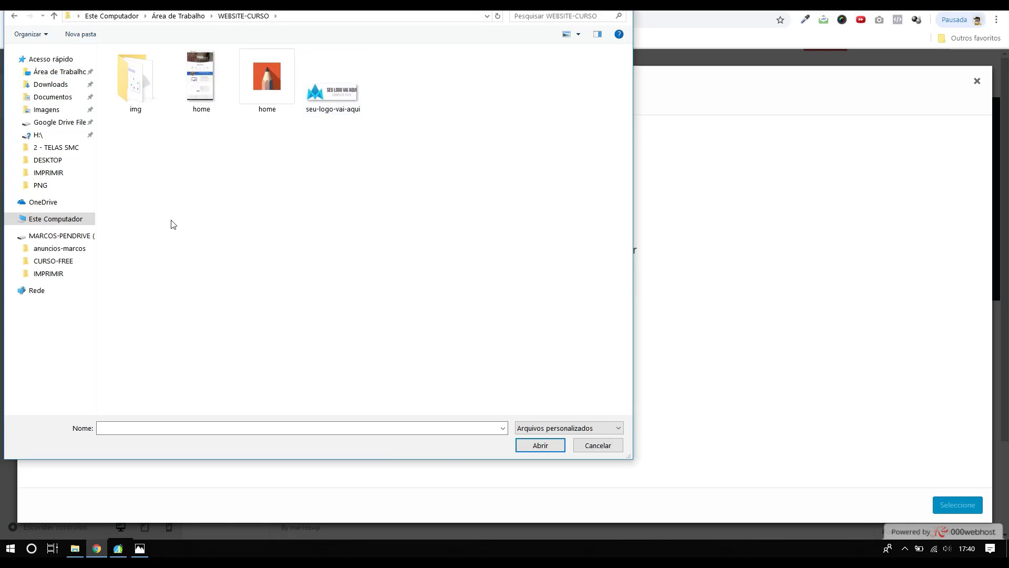
click(149, 93)
double_click(150, 94)
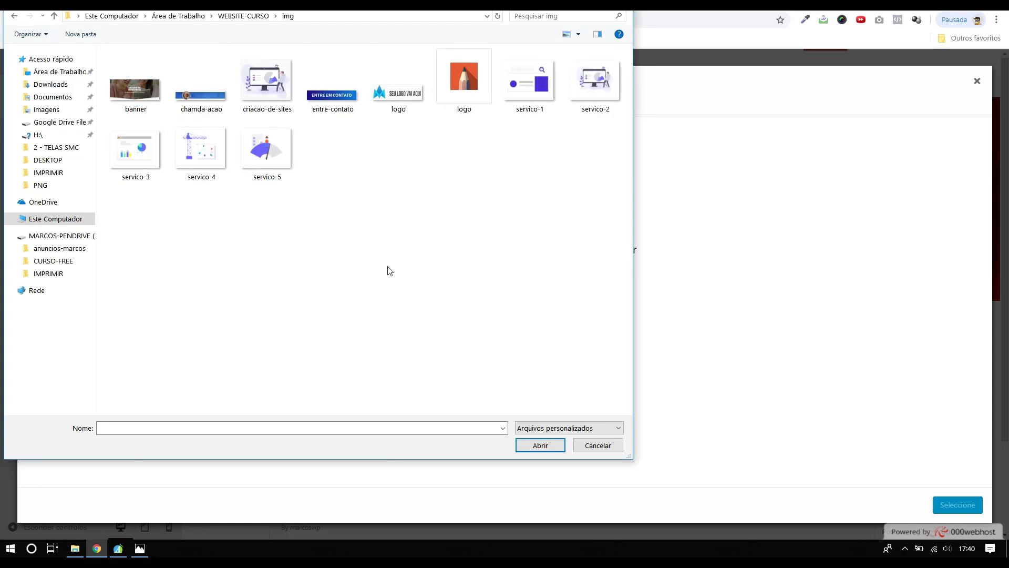
click(399, 102)
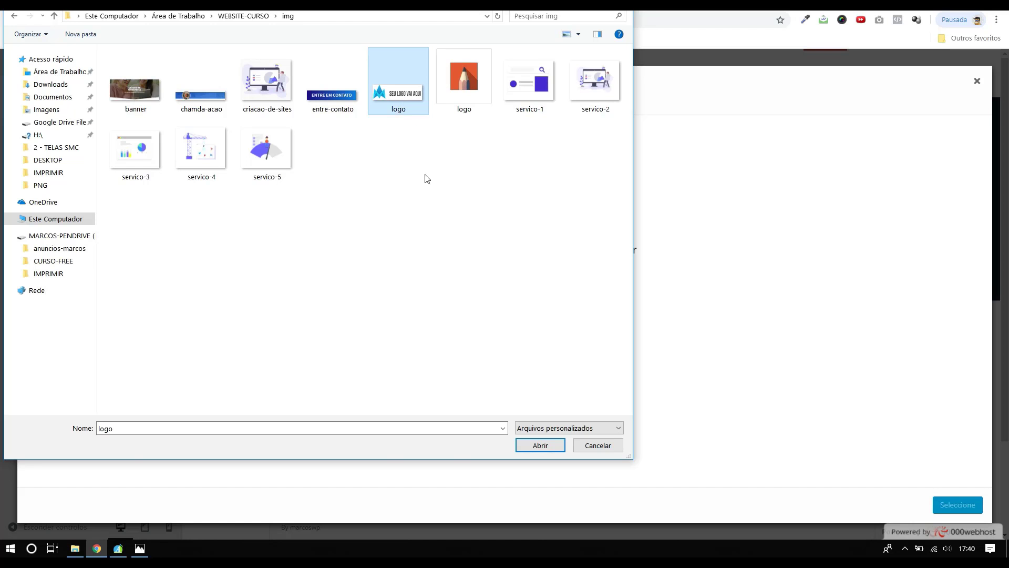
click(541, 445)
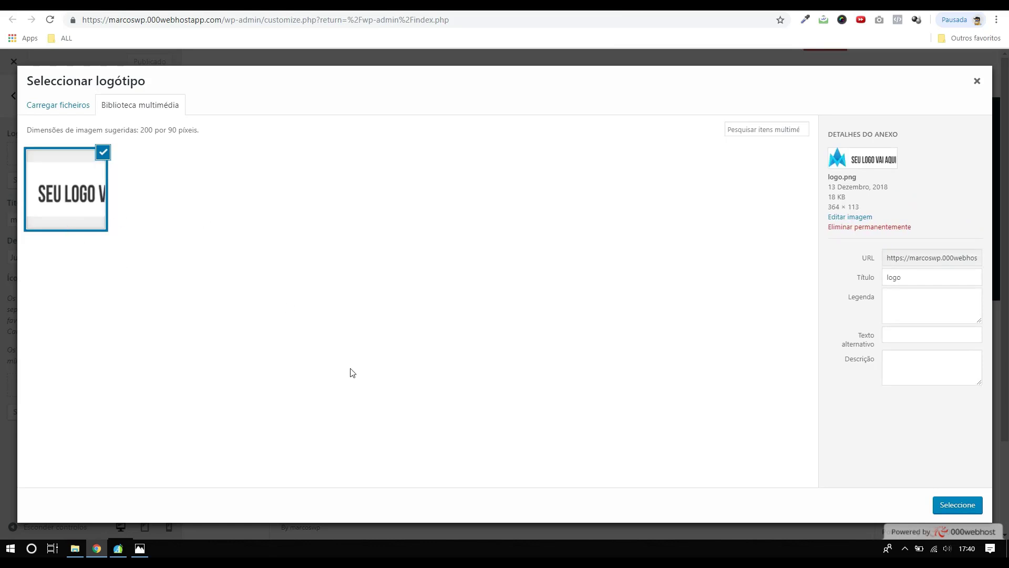
Set the uploaded logo.png as the site logo, skipping the crop.
click(948, 506)
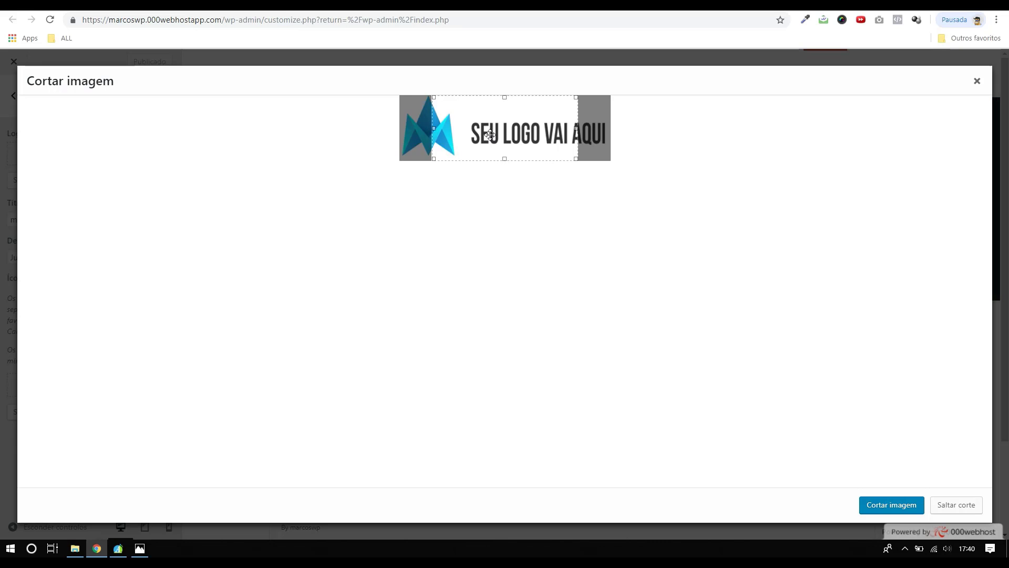
drag(484, 129, 441, 134)
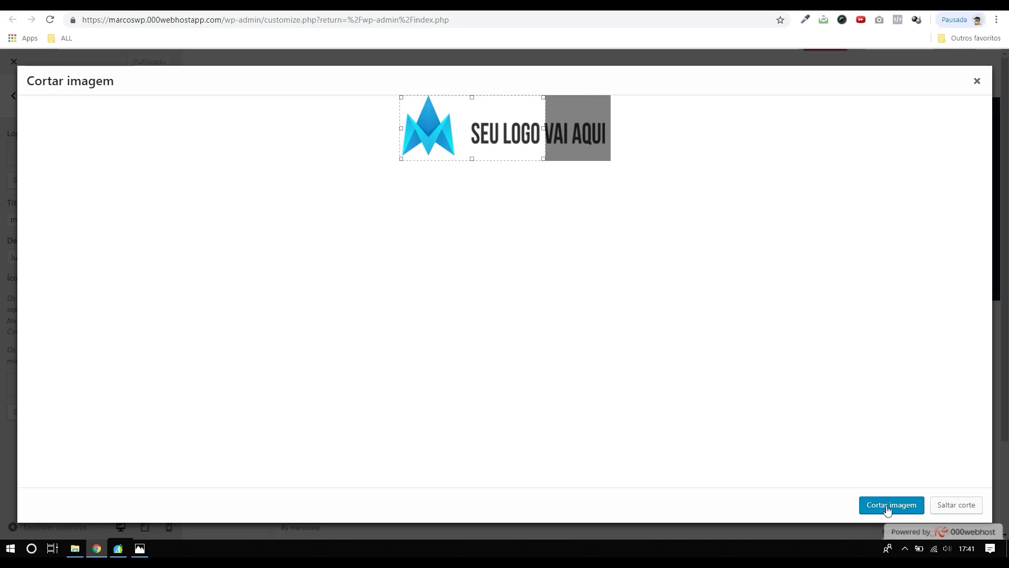
click(957, 506)
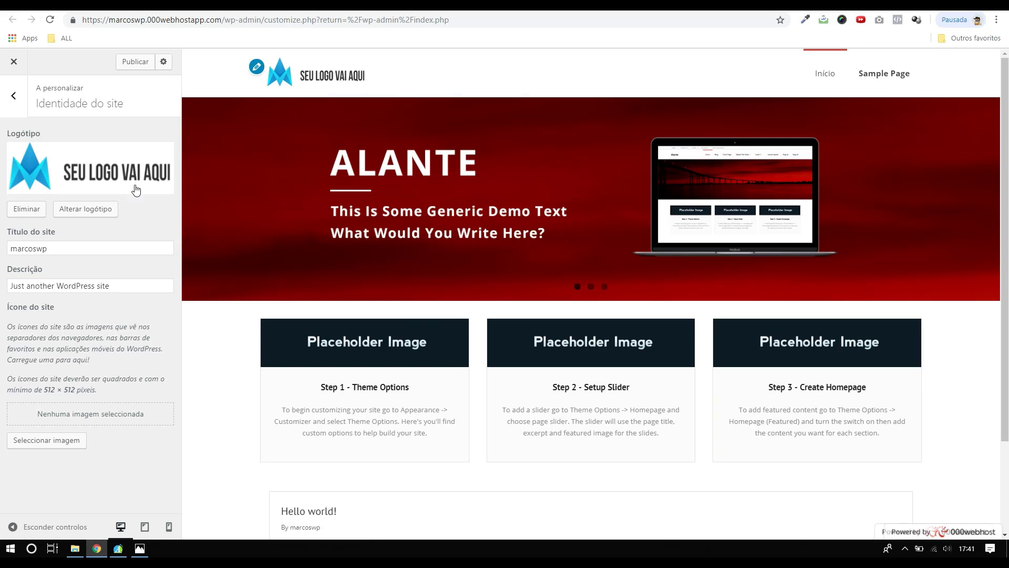
Clear the site description and publish the site identity changes.
click(123, 284)
double_click(123, 284)
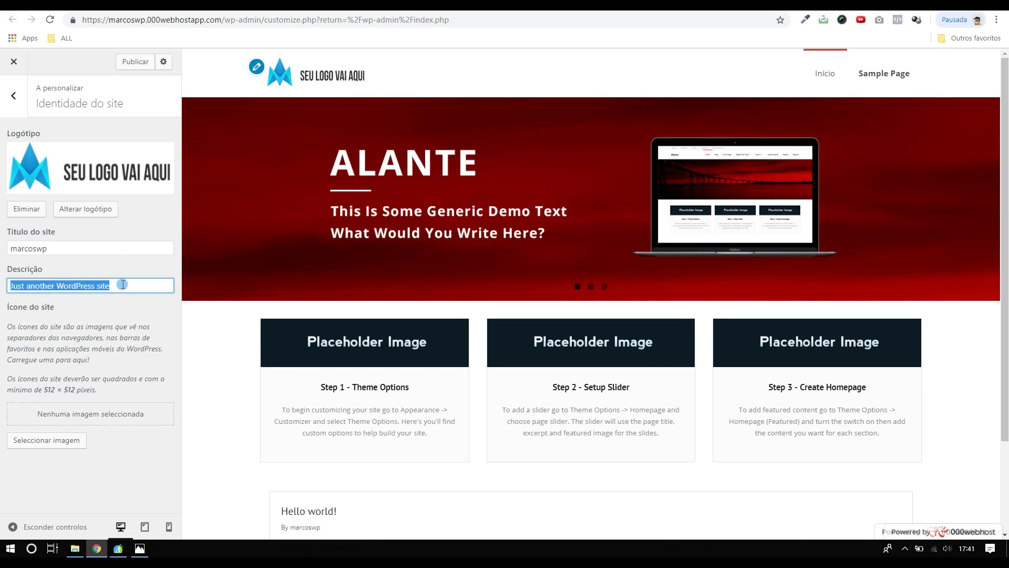
key(BackSpace)
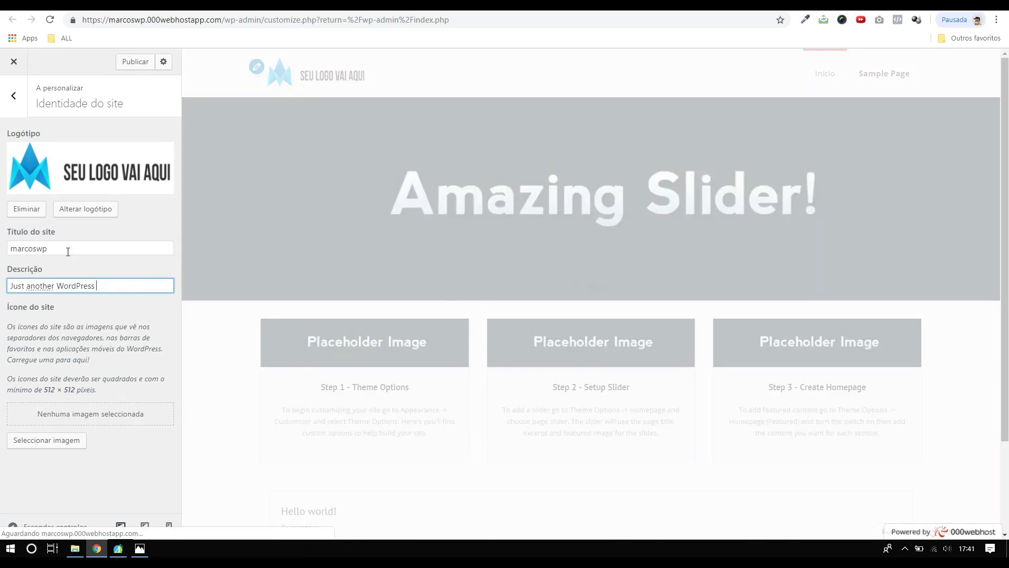
triple_click(95, 285)
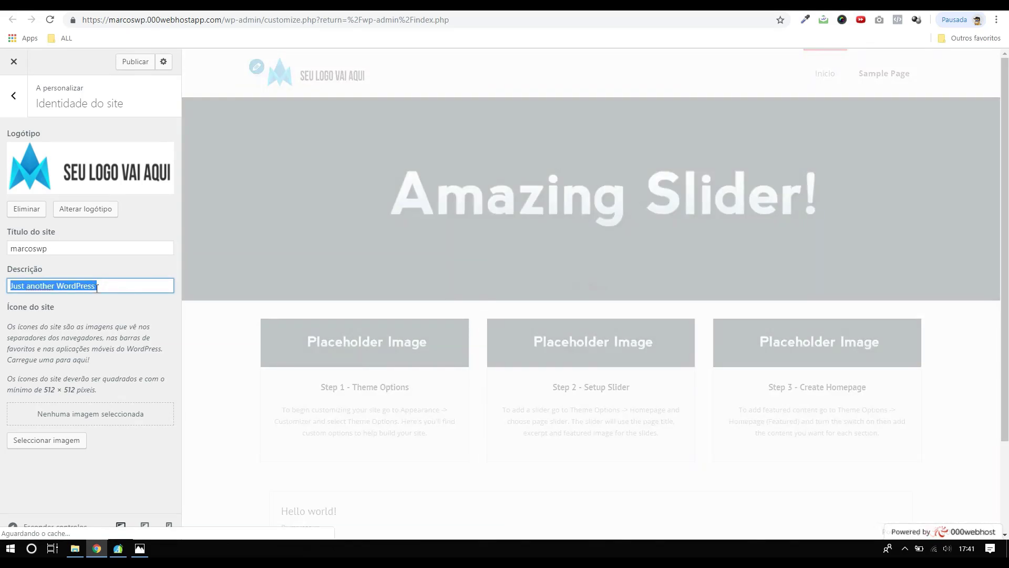
key(BackSpace)
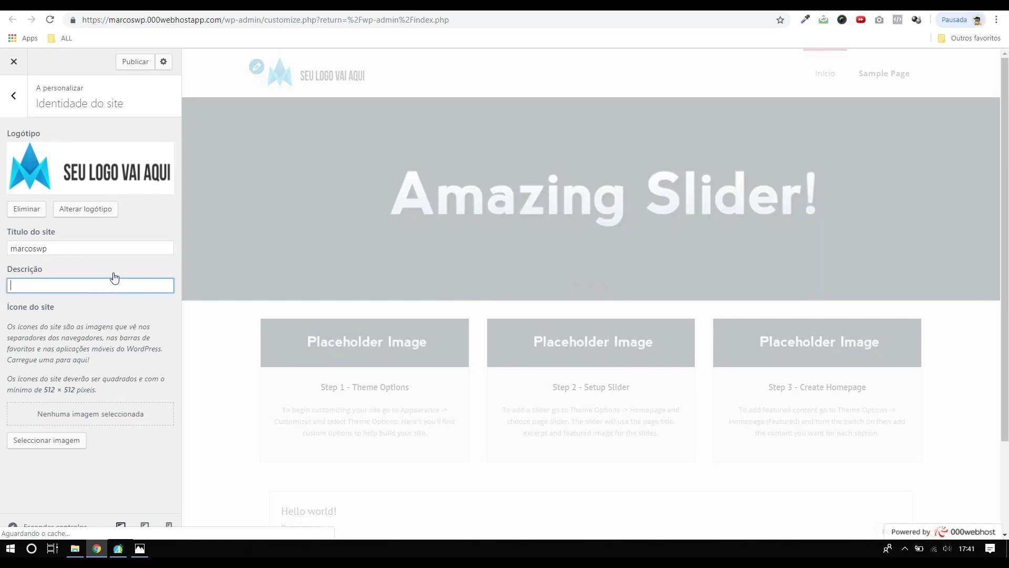
click(136, 62)
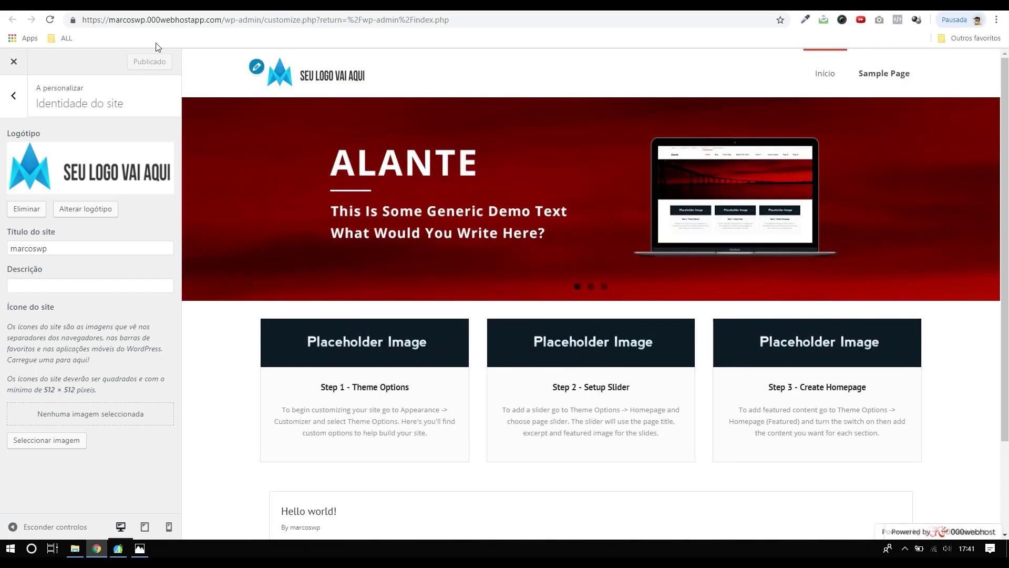
Check the logo in the live site's header and close the customizer.
click(14, 61)
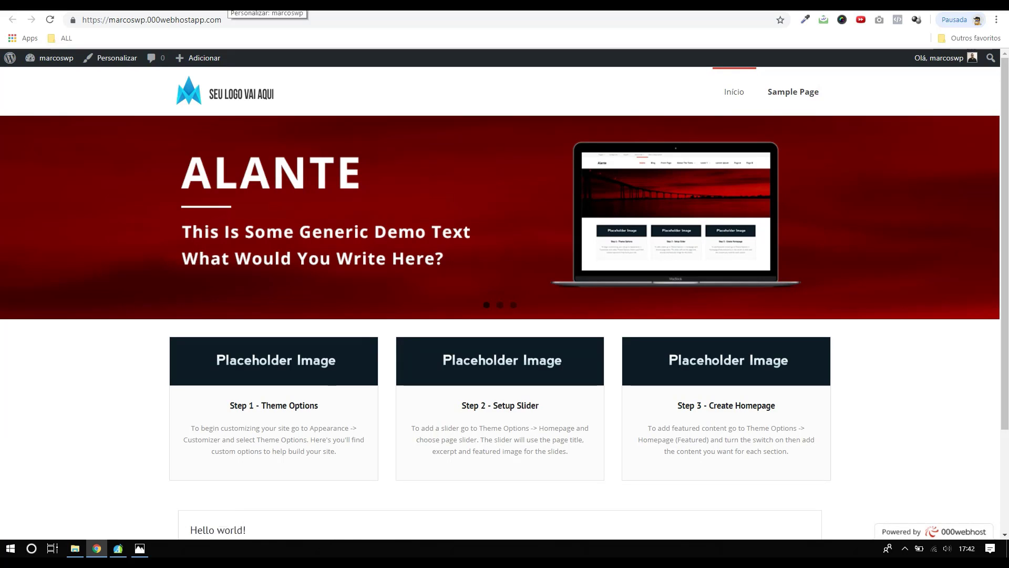
click(117, 58)
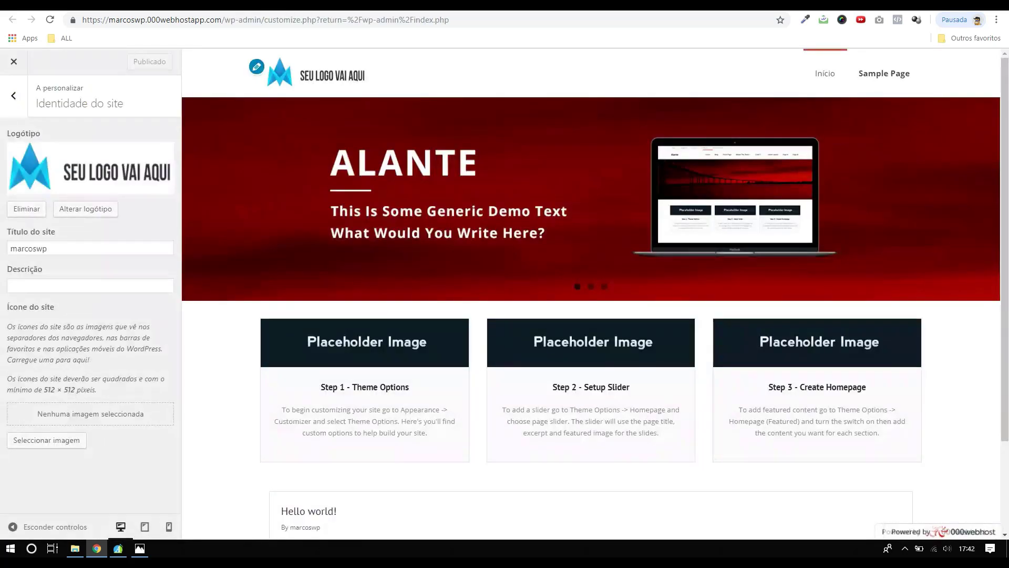
click(14, 61)
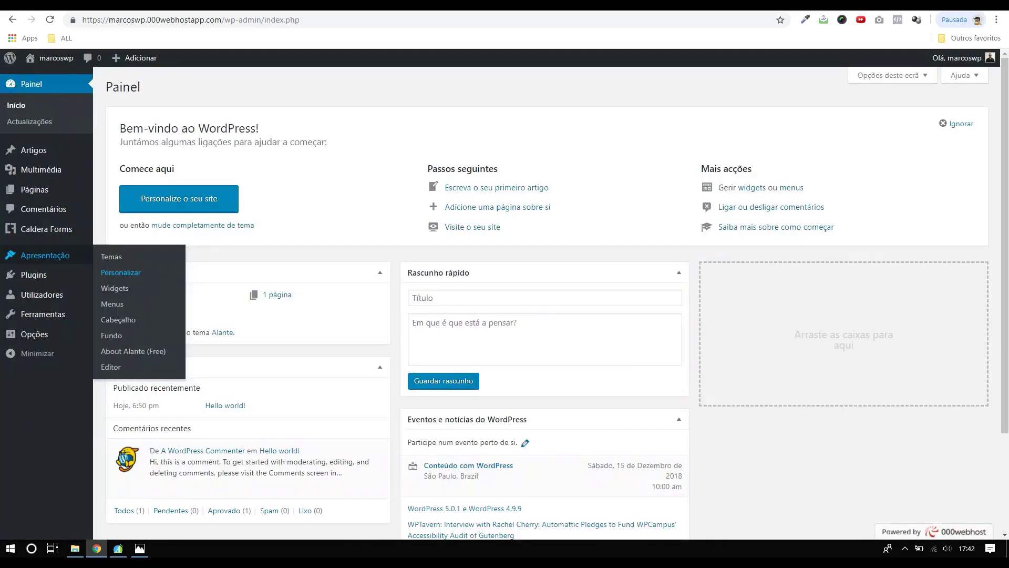
Create a new navigation menu named Principal under the appearance settings.
click(112, 306)
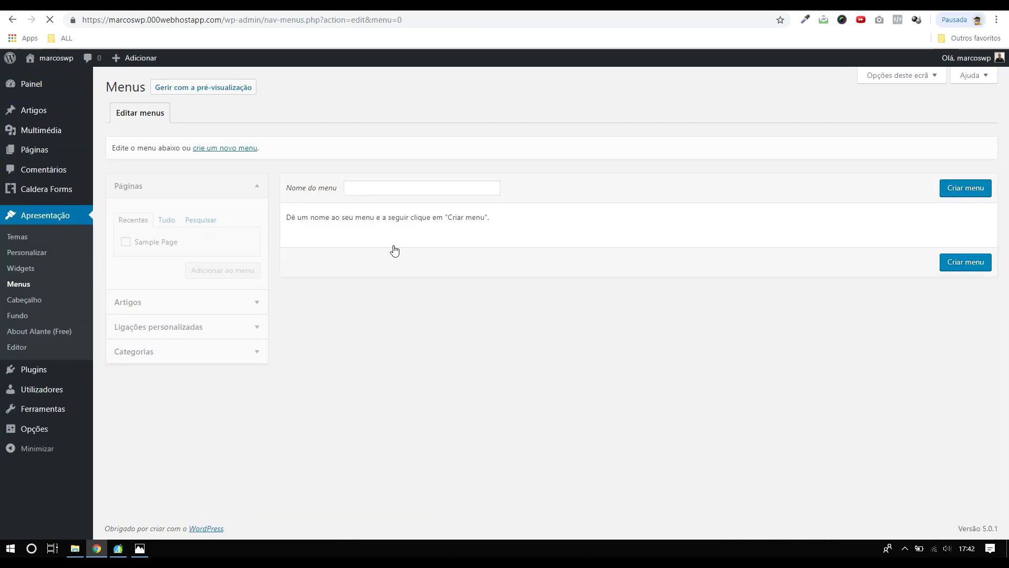
click(448, 191)
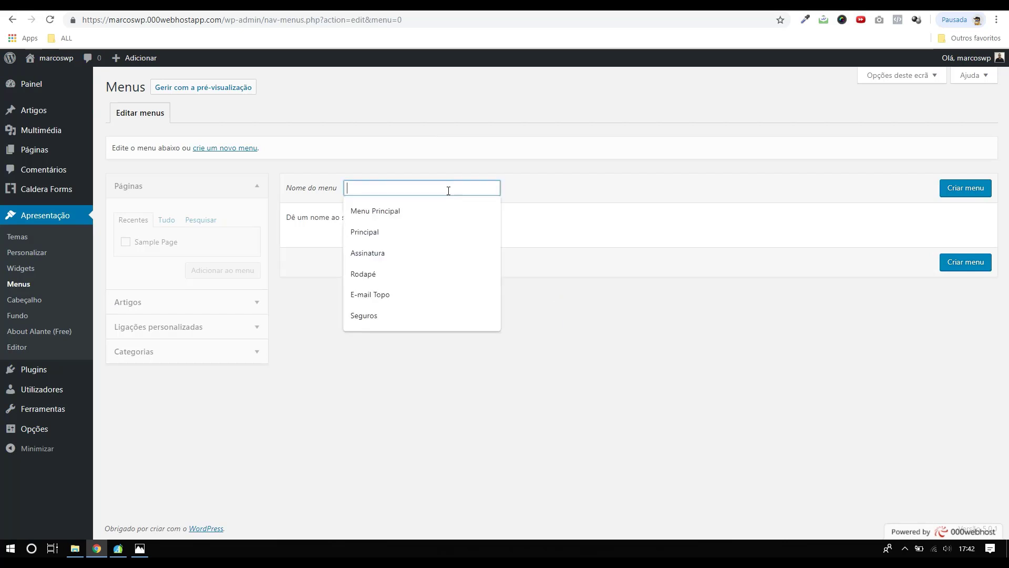
text(P)
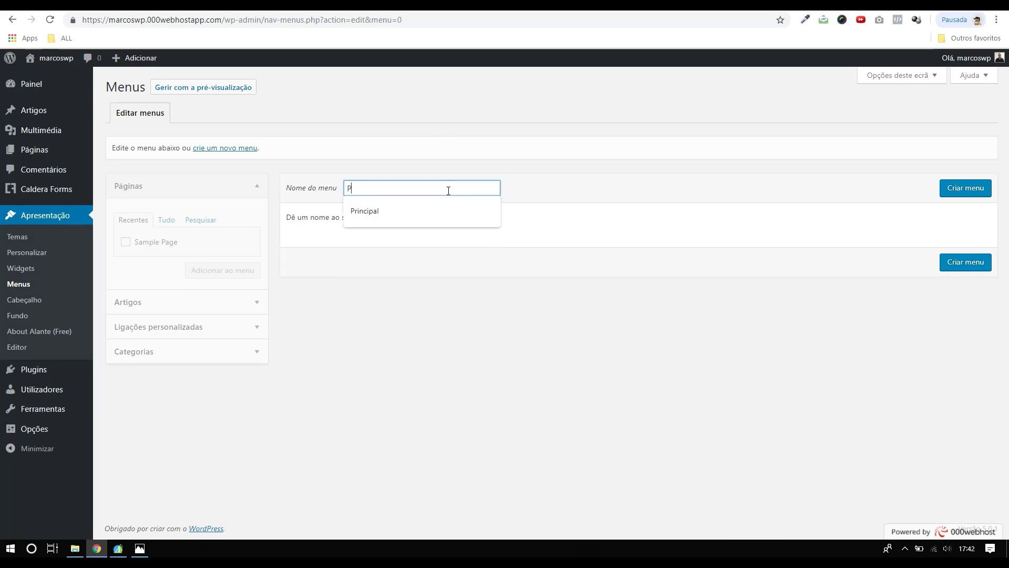
text(rincipal)
click(407, 217)
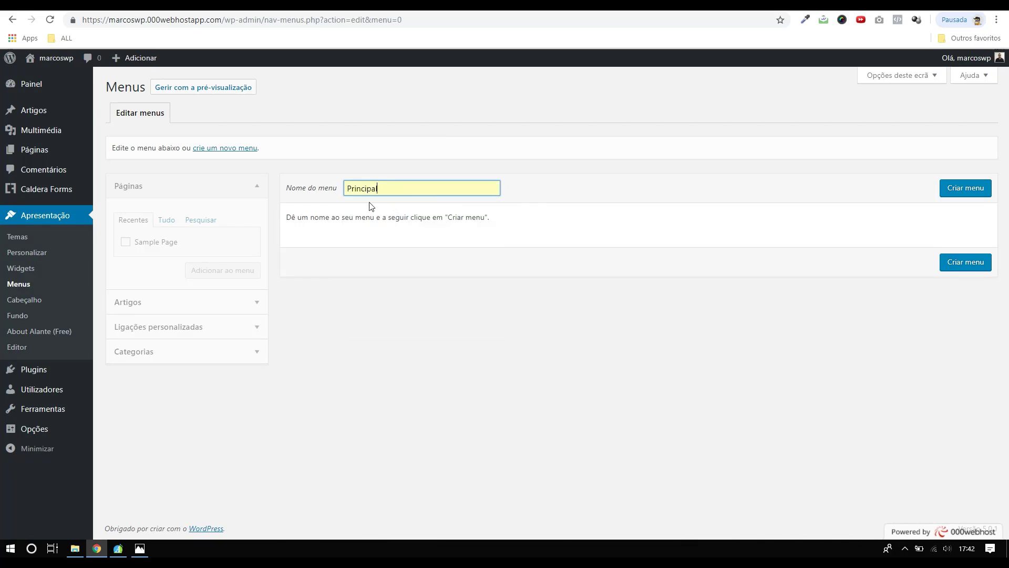
click(956, 189)
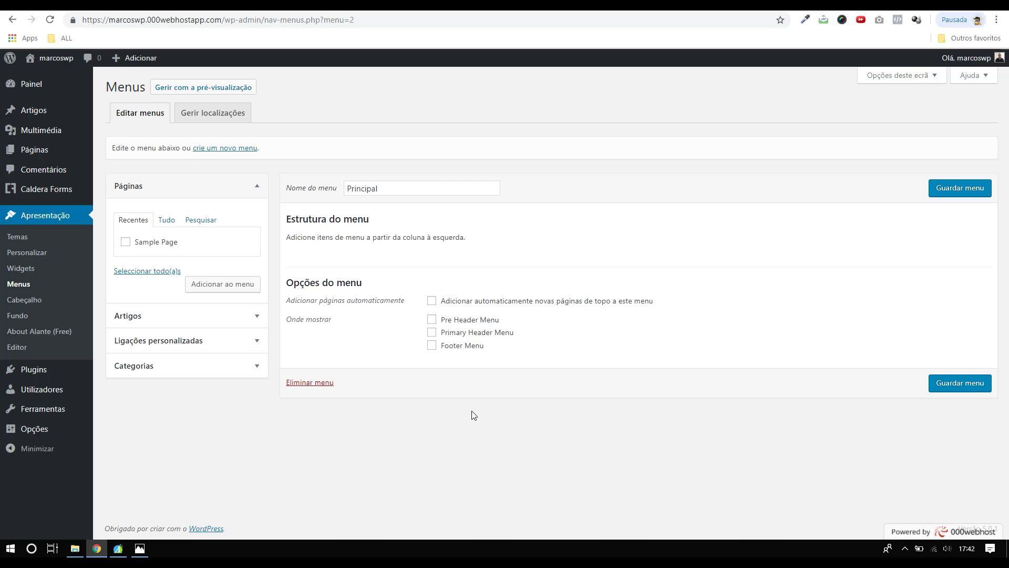
Add a custom link with URL # and text Home to the Principal menu, consulting the reference homepage image in the photo viewer.
click(253, 345)
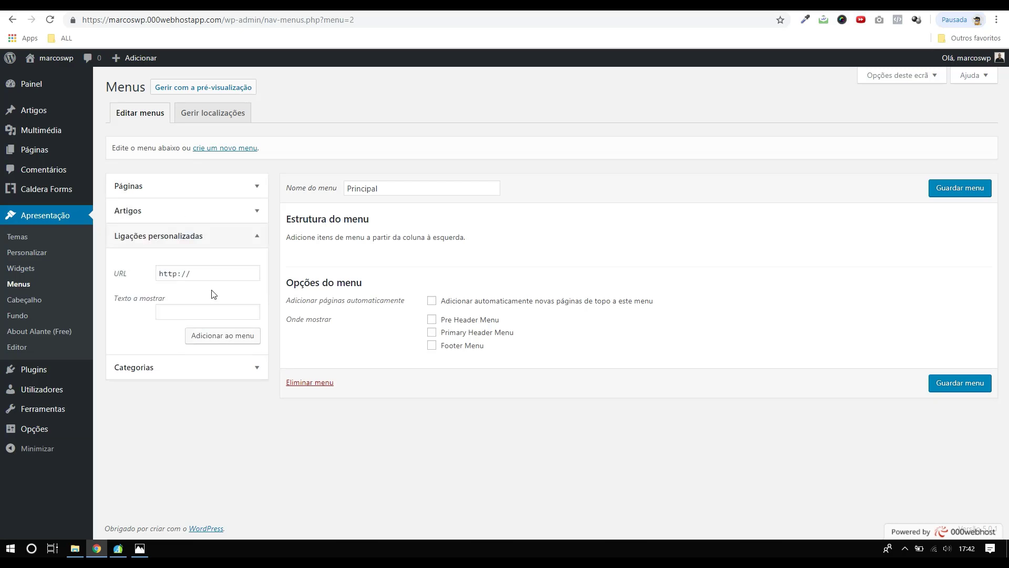
click(207, 273)
key(ctrl+a)
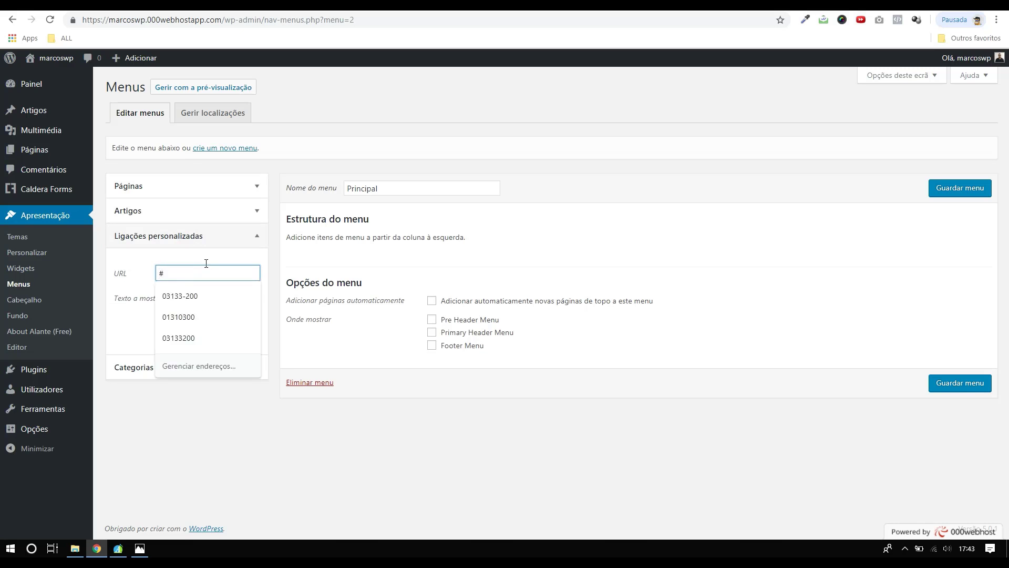
click(212, 258)
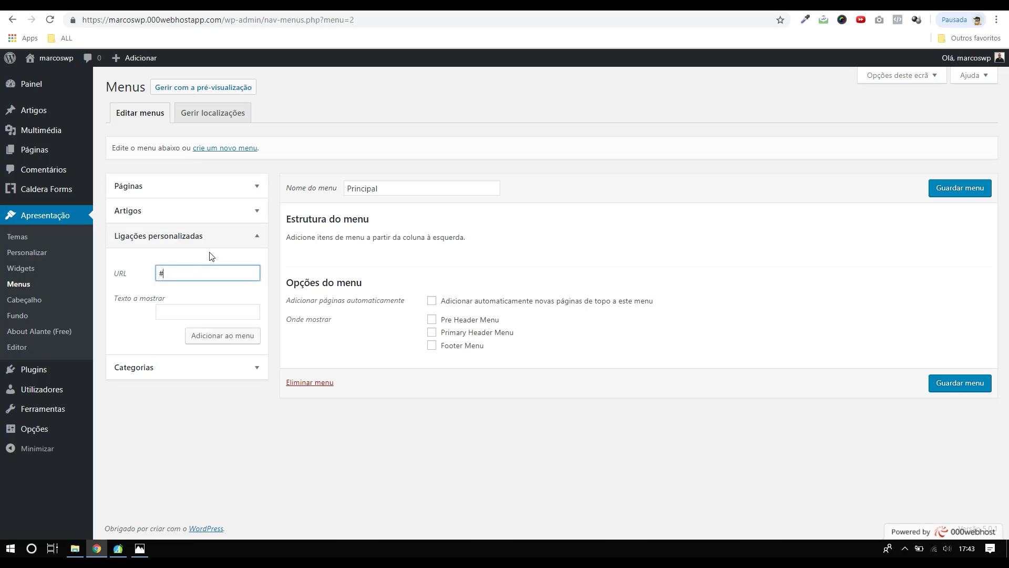
click(190, 312)
text(Home)
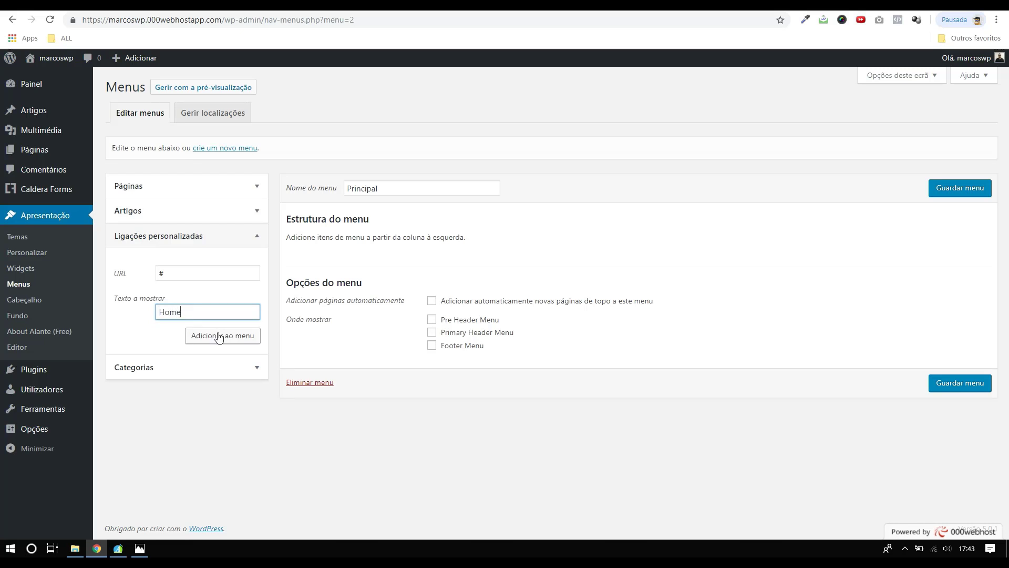
click(145, 548)
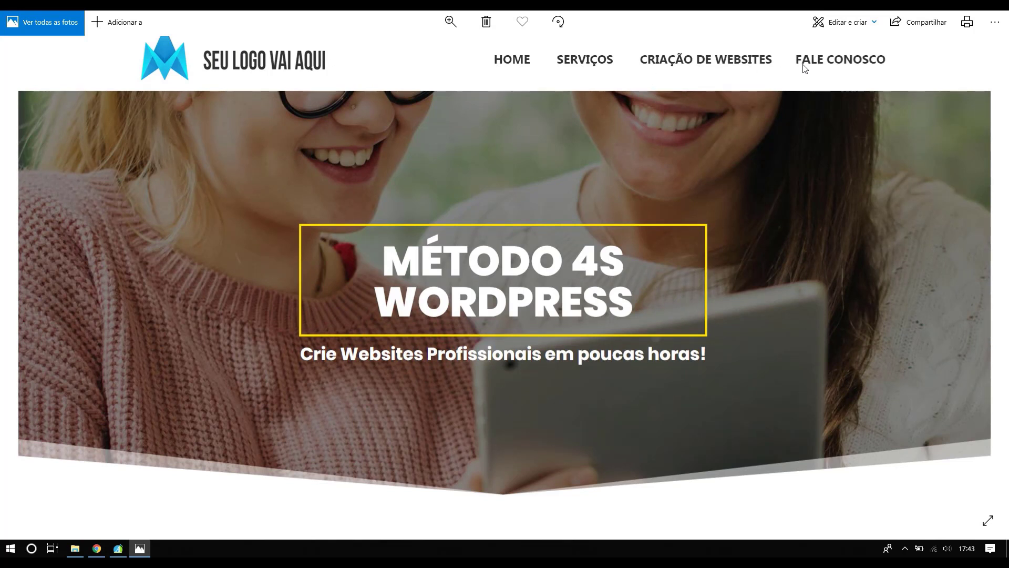
click(98, 546)
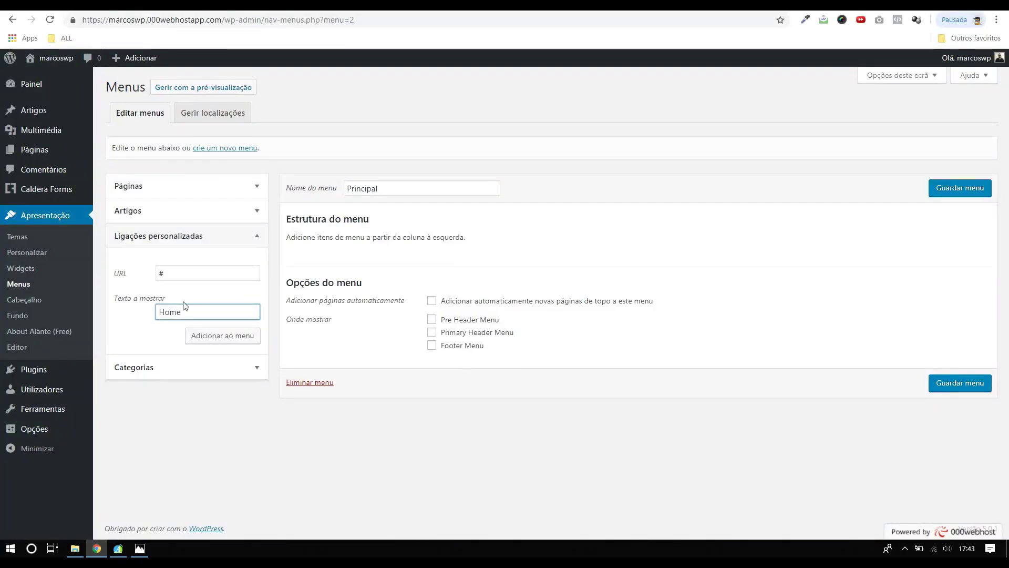
click(202, 337)
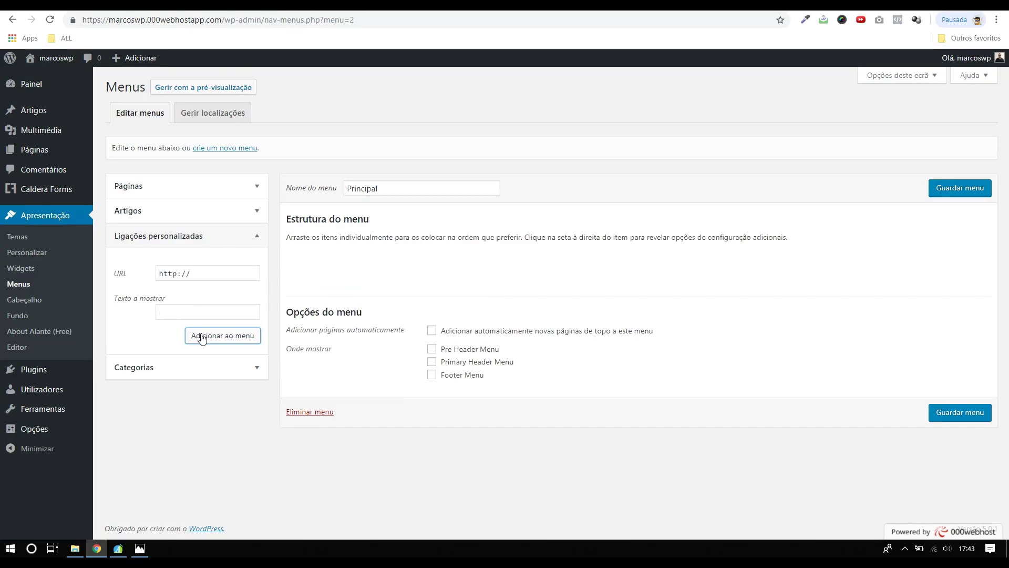
Add a custom link with URL # and text Serviços to the Principal menu.
triple_click(214, 275)
text(#)
click(181, 314)
text(Ser)
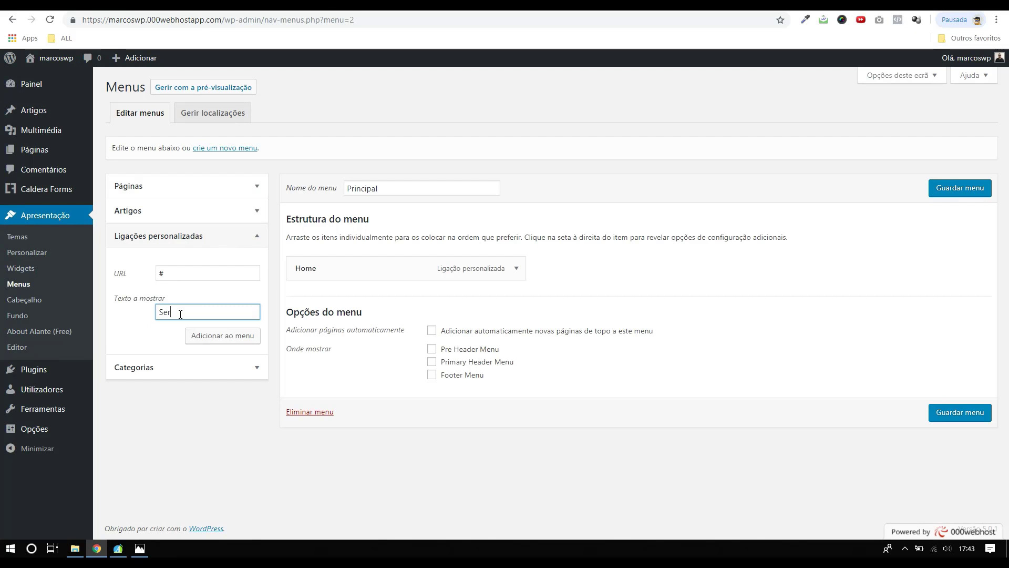
text(vi)
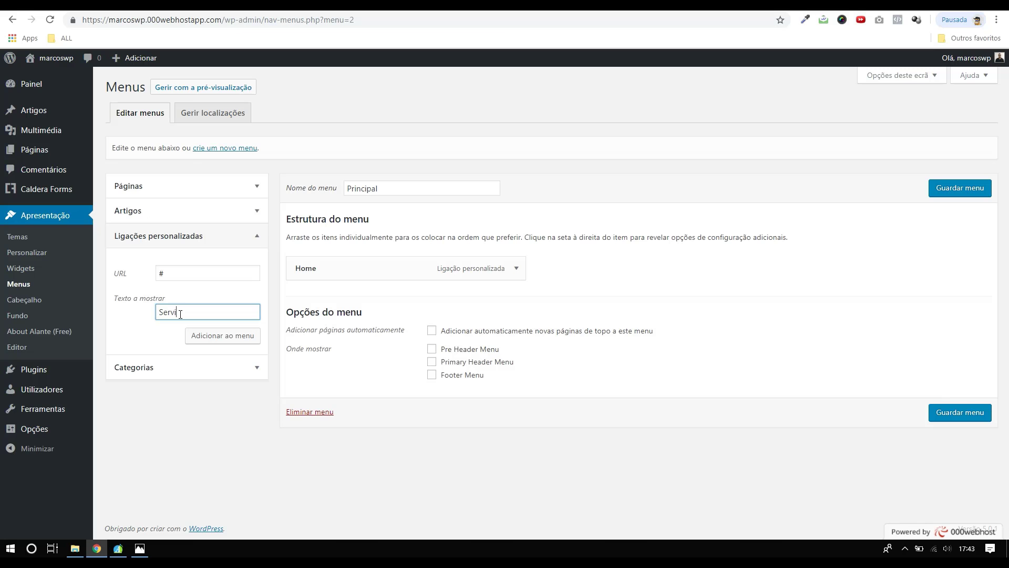
text(ços)
click(193, 334)
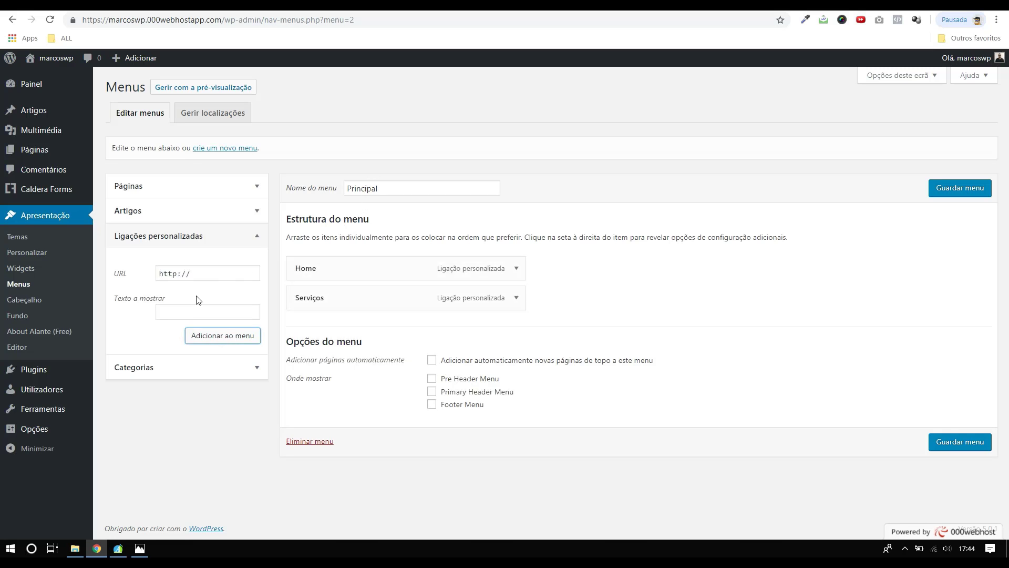
Add a custom link with URL # and text Criação de Websites to the Principal menu.
click(209, 274)
key(ctrl+a)
text(#)
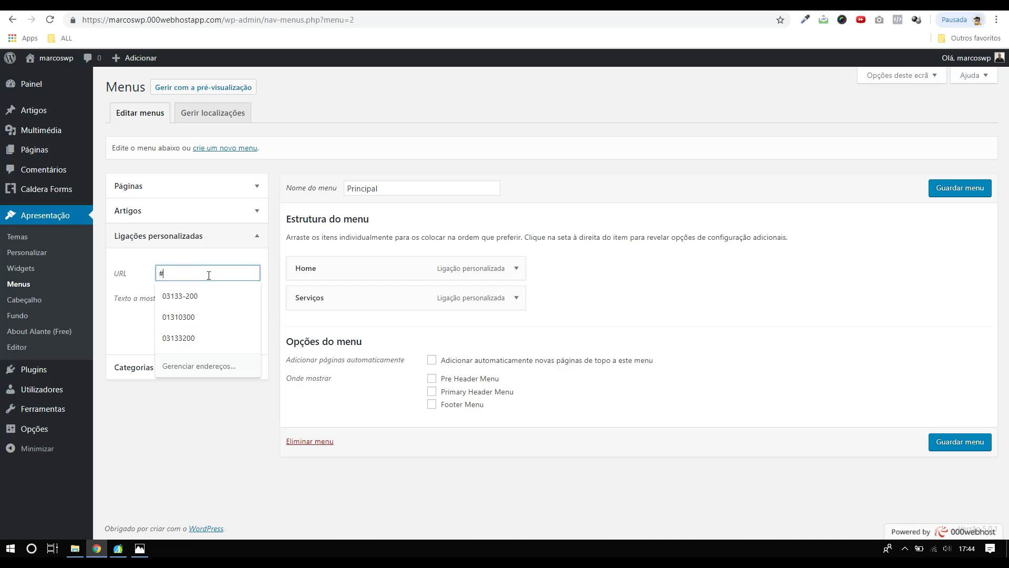
key(Escape)
click(216, 297)
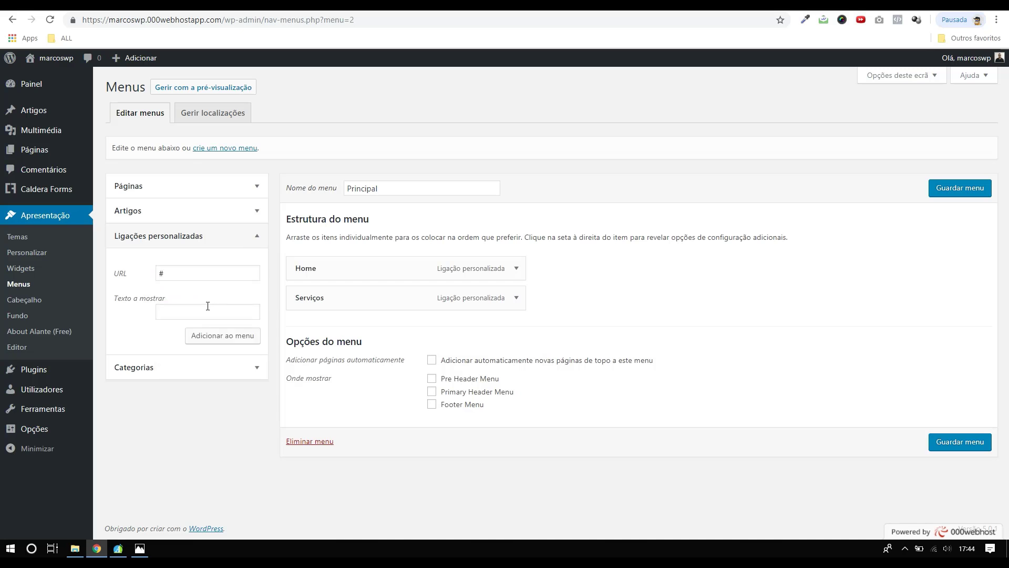
click(207, 306)
text(Criação de Website)
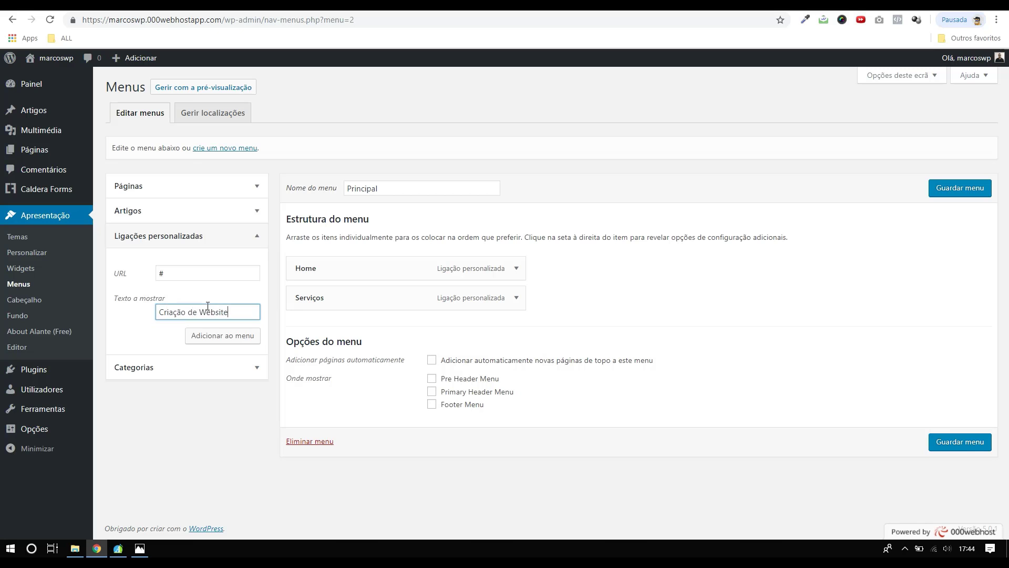
text(s)
click(223, 336)
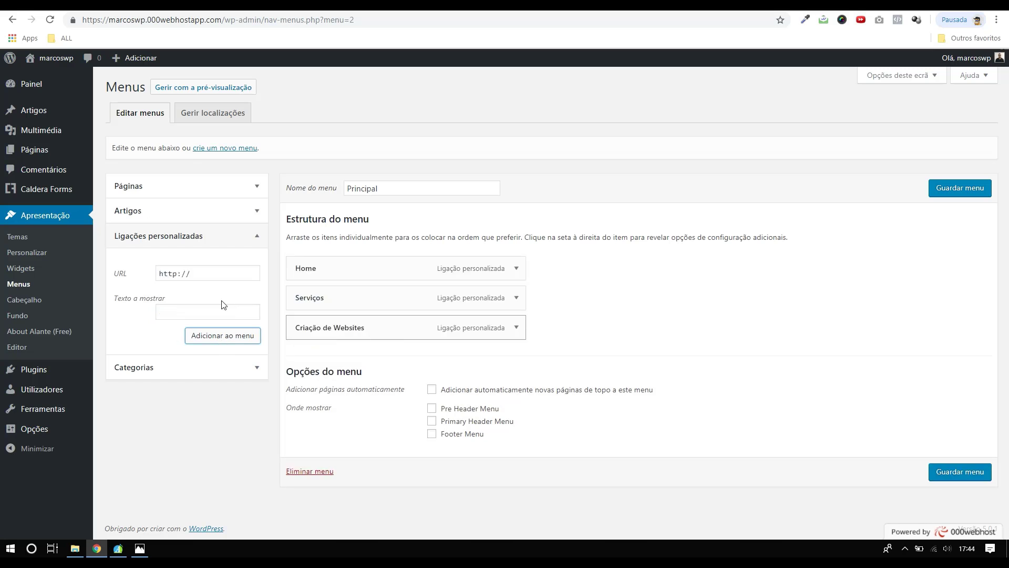
Add a custom link with URL # and text Fale Conosco to the Principal menu.
triple_click(205, 274)
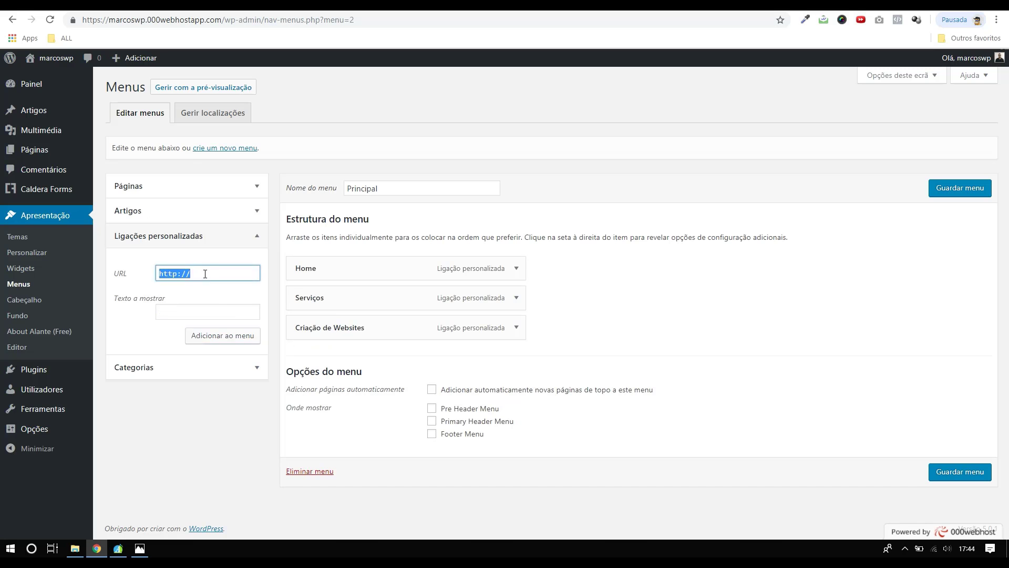
text(#)
key(Escape)
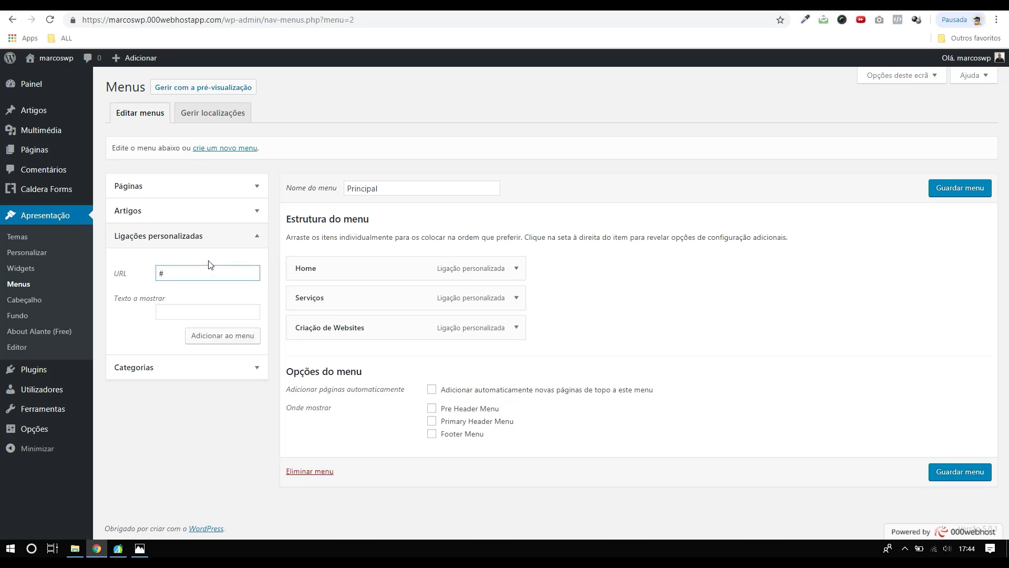
click(185, 310)
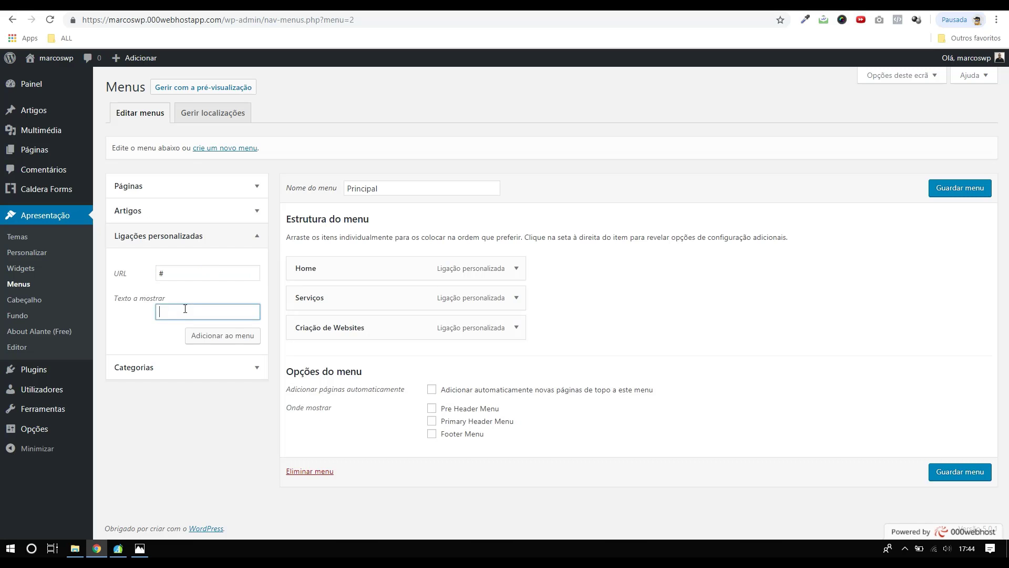
text(Fale Conosco)
click(211, 336)
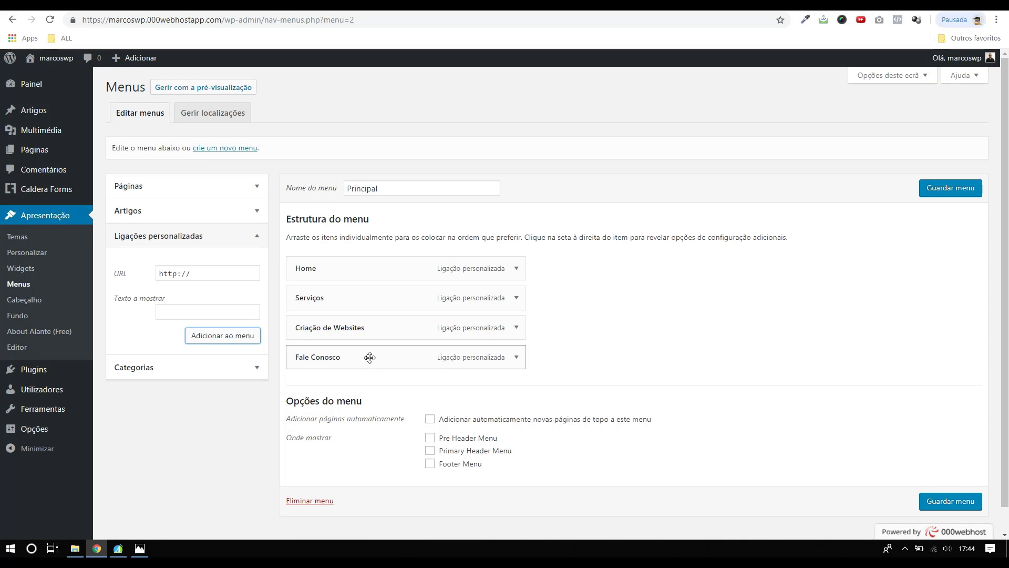
Try out reordering by moving Fale Conosco directly below Home and returning it to the end of the menu as a top-level item.
drag(370, 357, 373, 288)
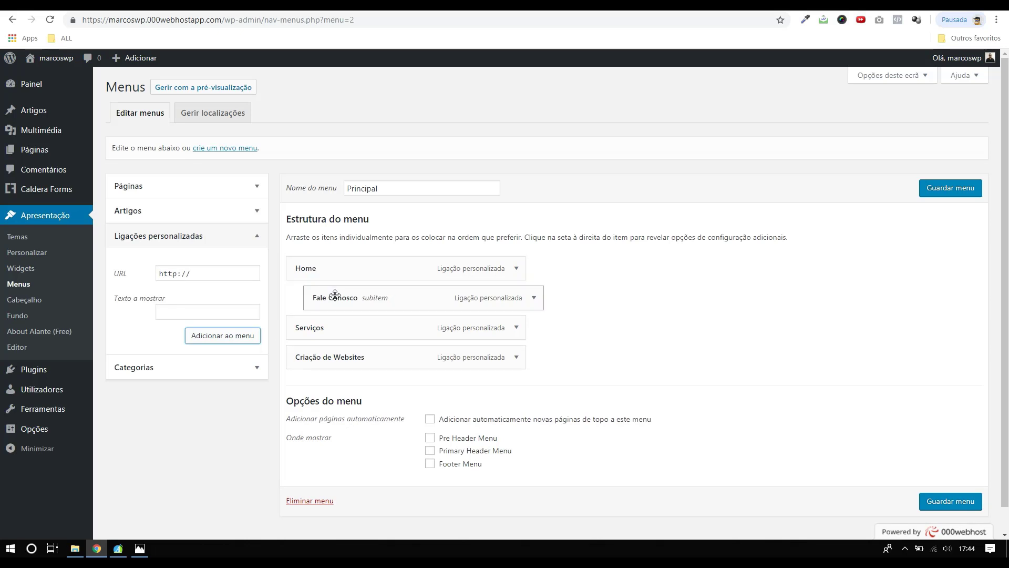
drag(334, 294, 314, 290)
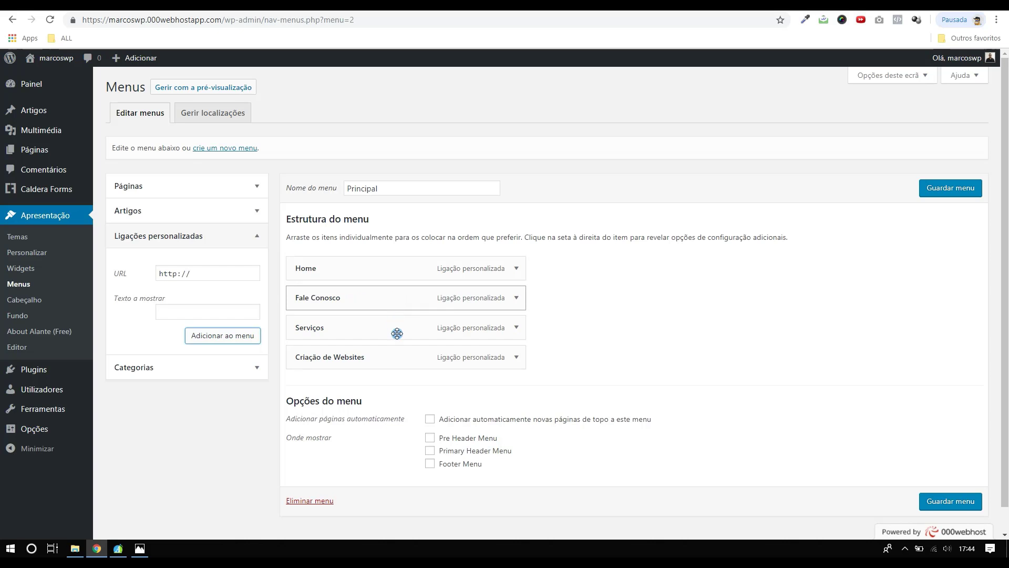
drag(397, 334, 395, 368)
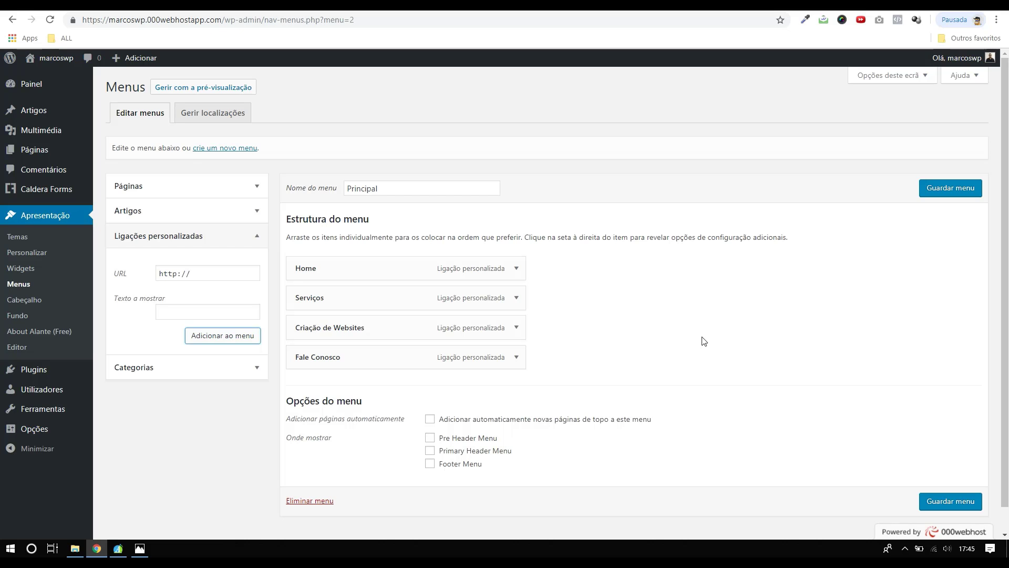
Assign the Principal menu to the Primary Header Menu location and save the menu.
click(431, 453)
click(962, 193)
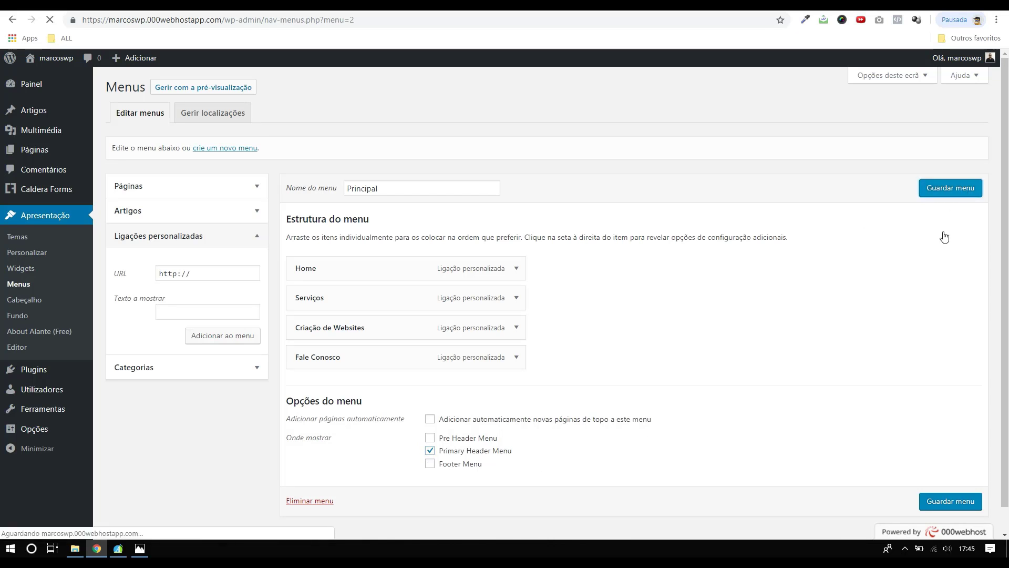